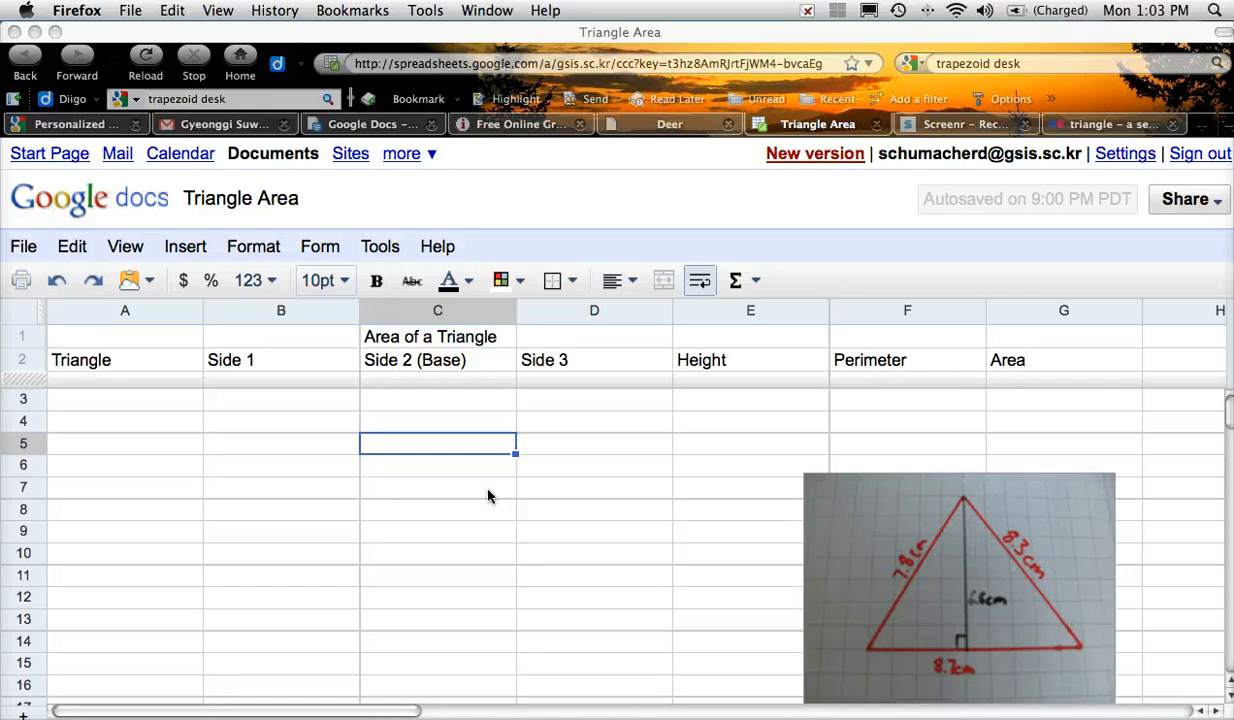
Step: Enter sides 7.8, 8.7, 8.3 and height 6.8 in B3–E3, then start a formula in F3
{"action": "left_click", "coordinate": [320, 407]}
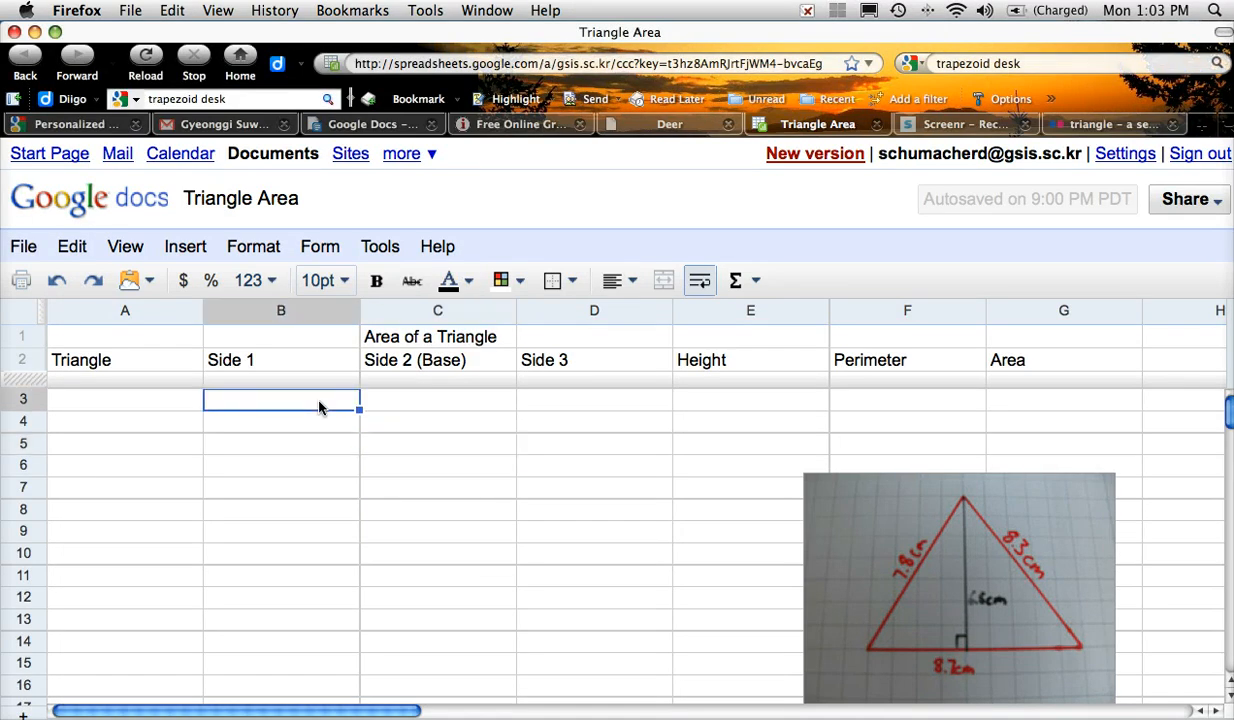
{"action": "type", "text": "7.8"}
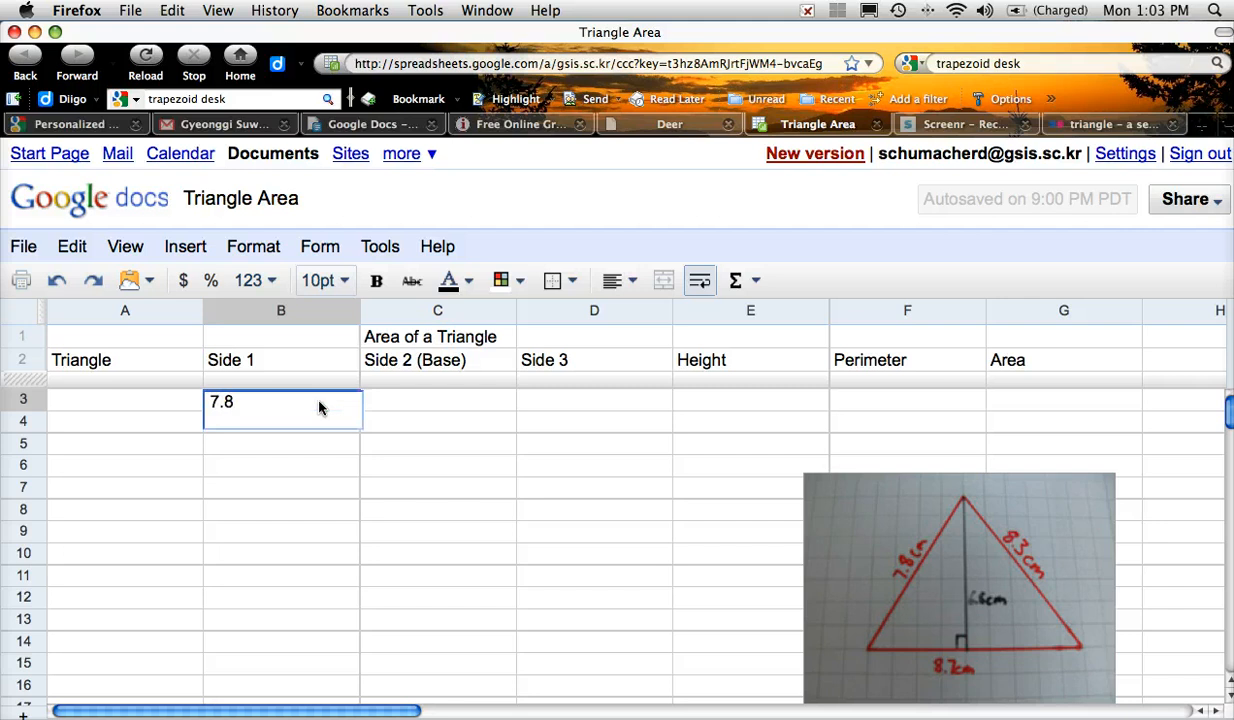
{"action": "left_click", "coordinate": [417, 402]}
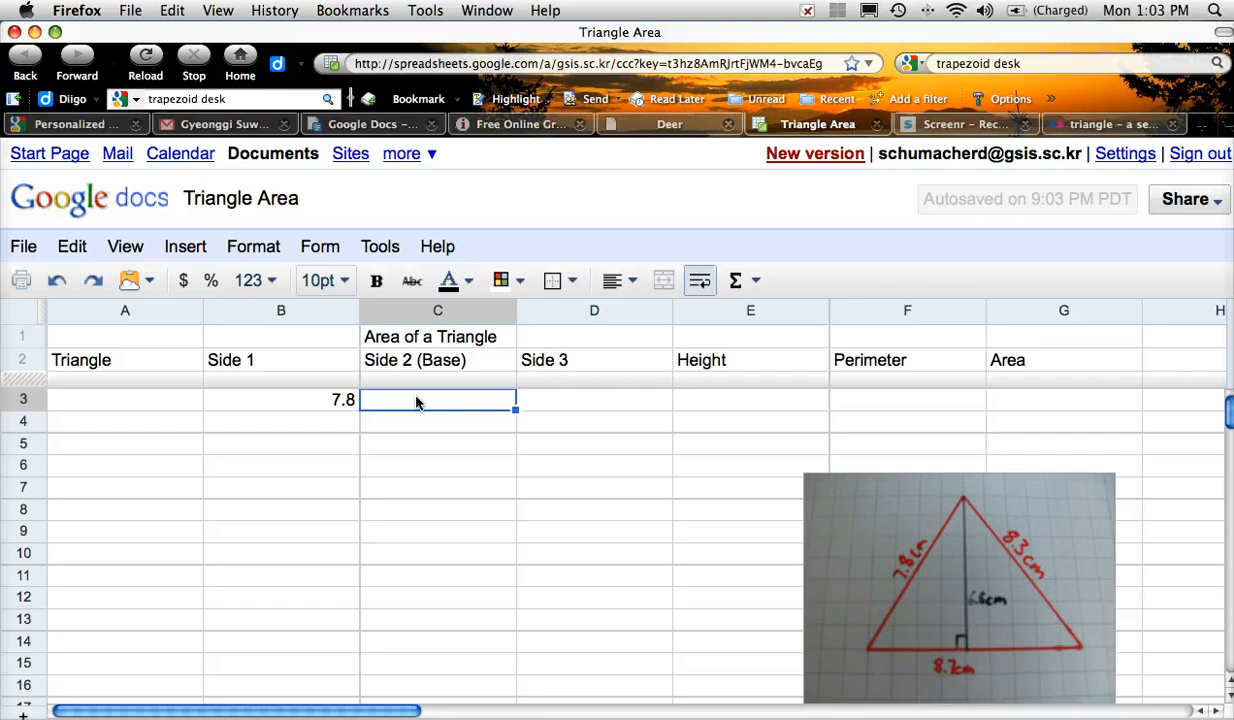
{"action": "type", "text": "8.7"}
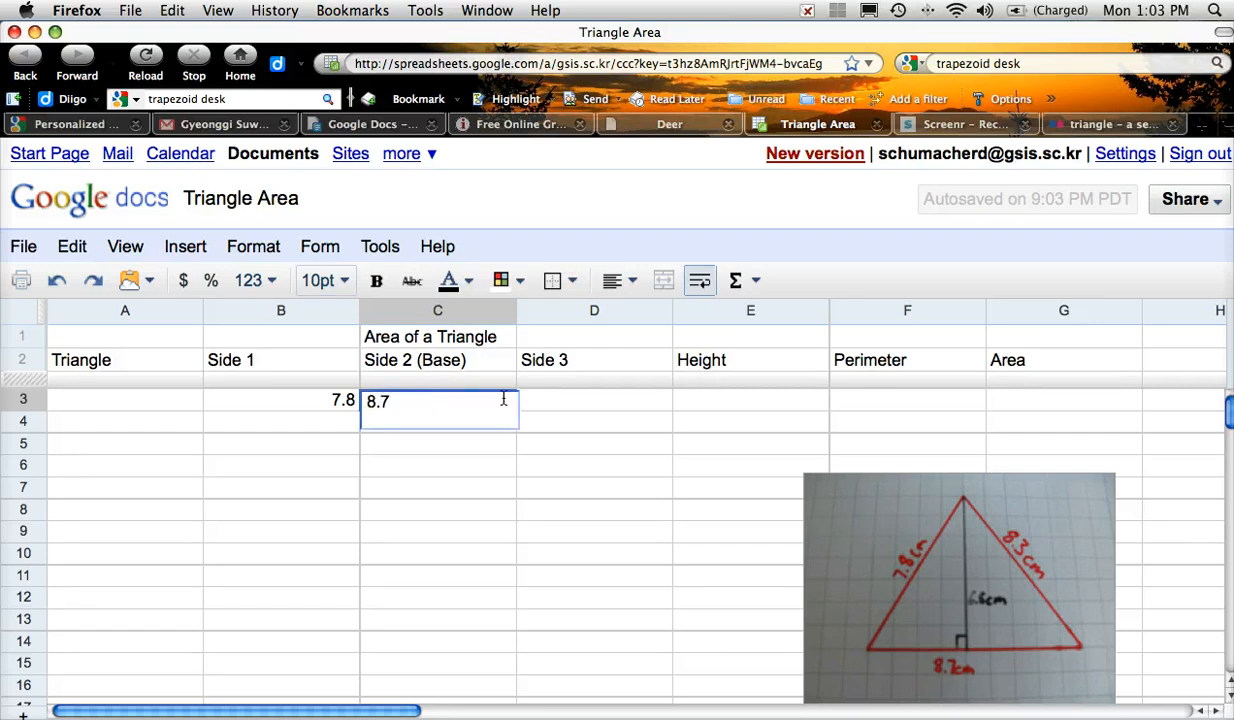
{"action": "left_click", "coordinate": [538, 401]}
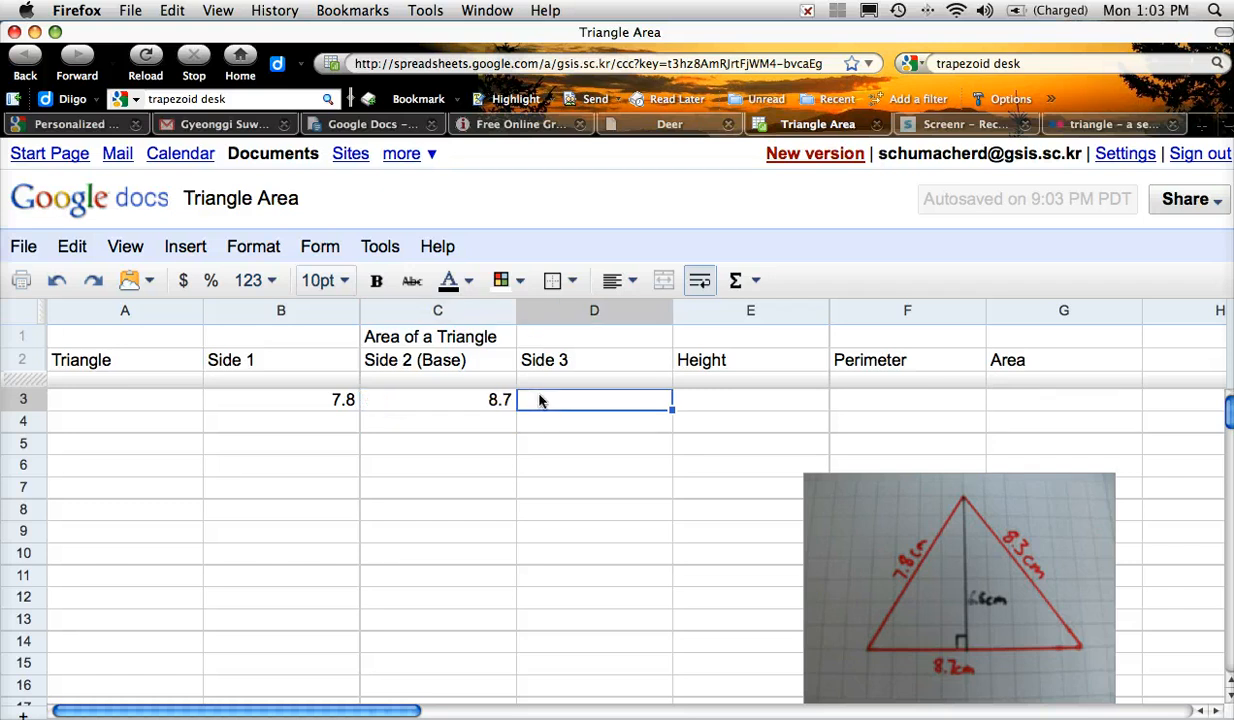
{"action": "type", "text": "8."}
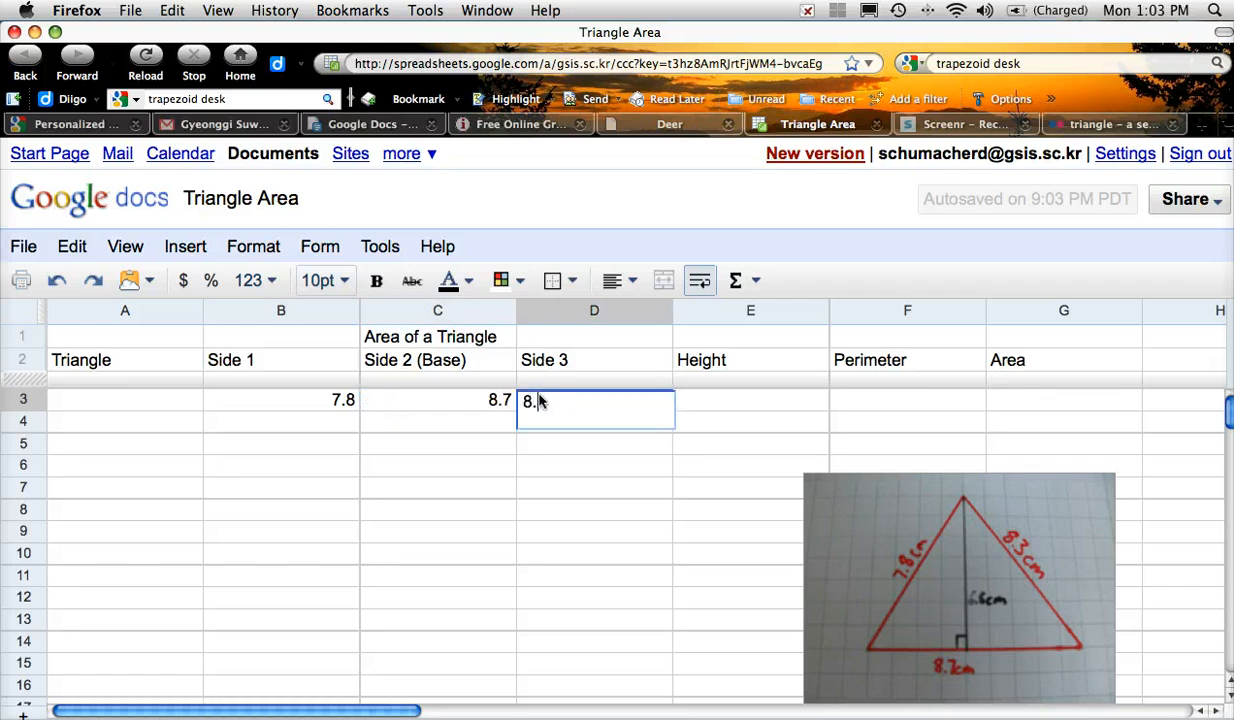
{"action": "type", "text": "3"}
{"action": "left_click", "coordinate": [697, 403]}
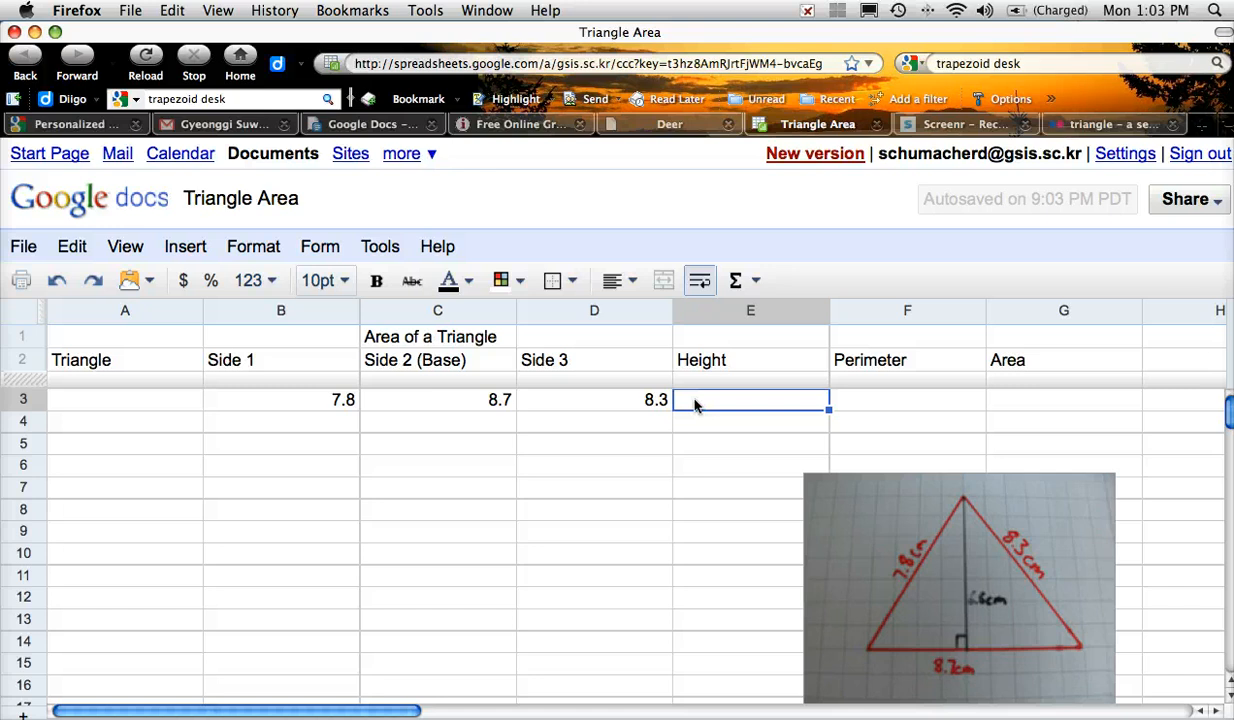
{"action": "type", "text": "6.8"}
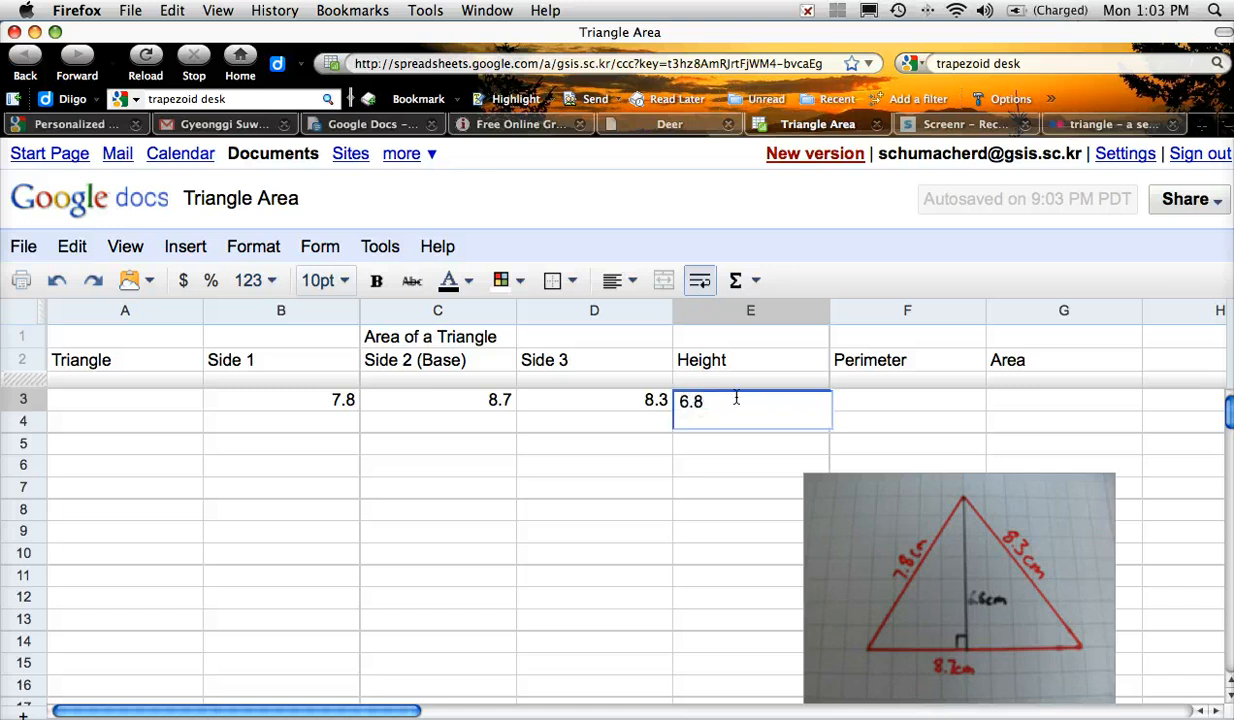
{"action": "left_click", "coordinate": [852, 400]}
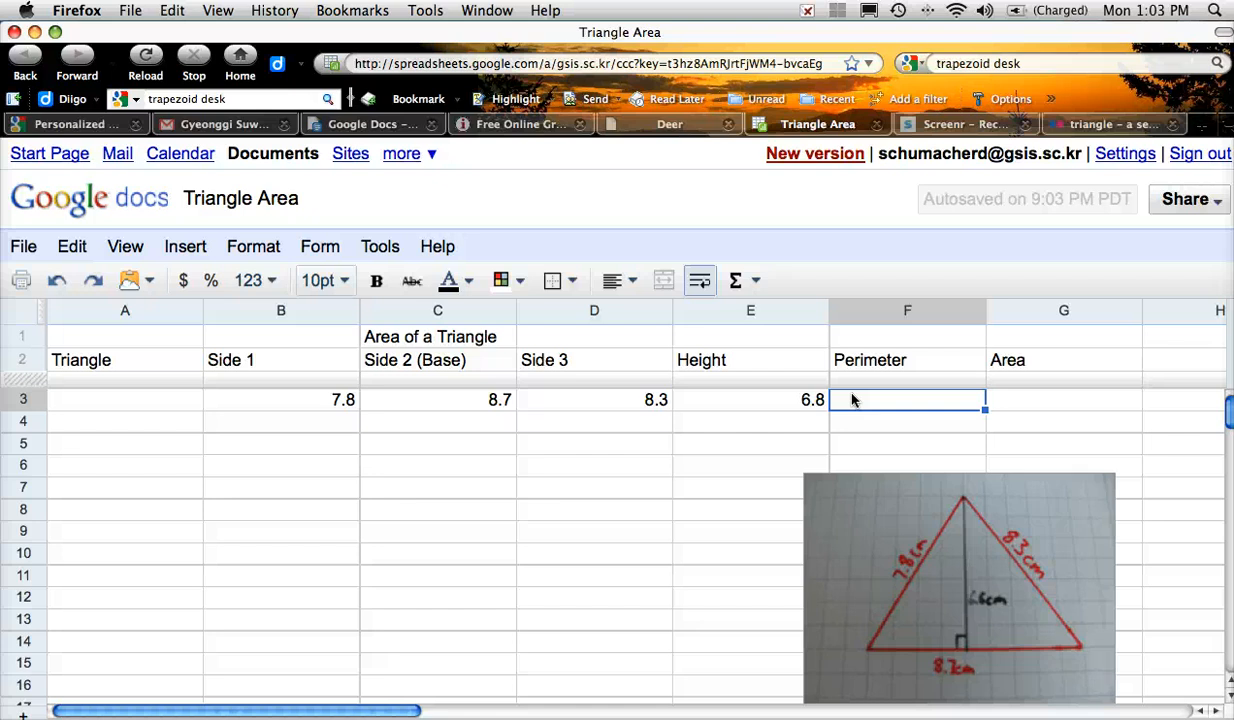
{"action": "type", "text": "="}
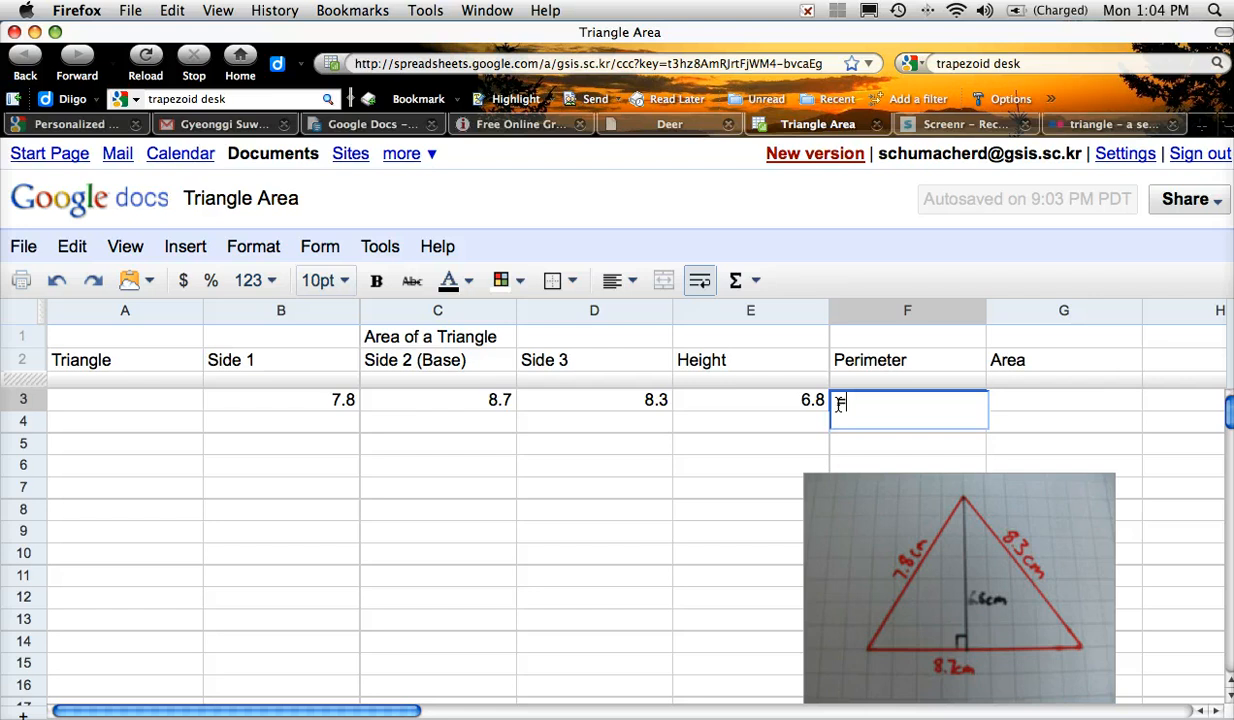
Step: Complete F3 as =B3+C3+D3 so the perimeter shows 24.8
{"action": "left_click", "coordinate": [329, 404]}
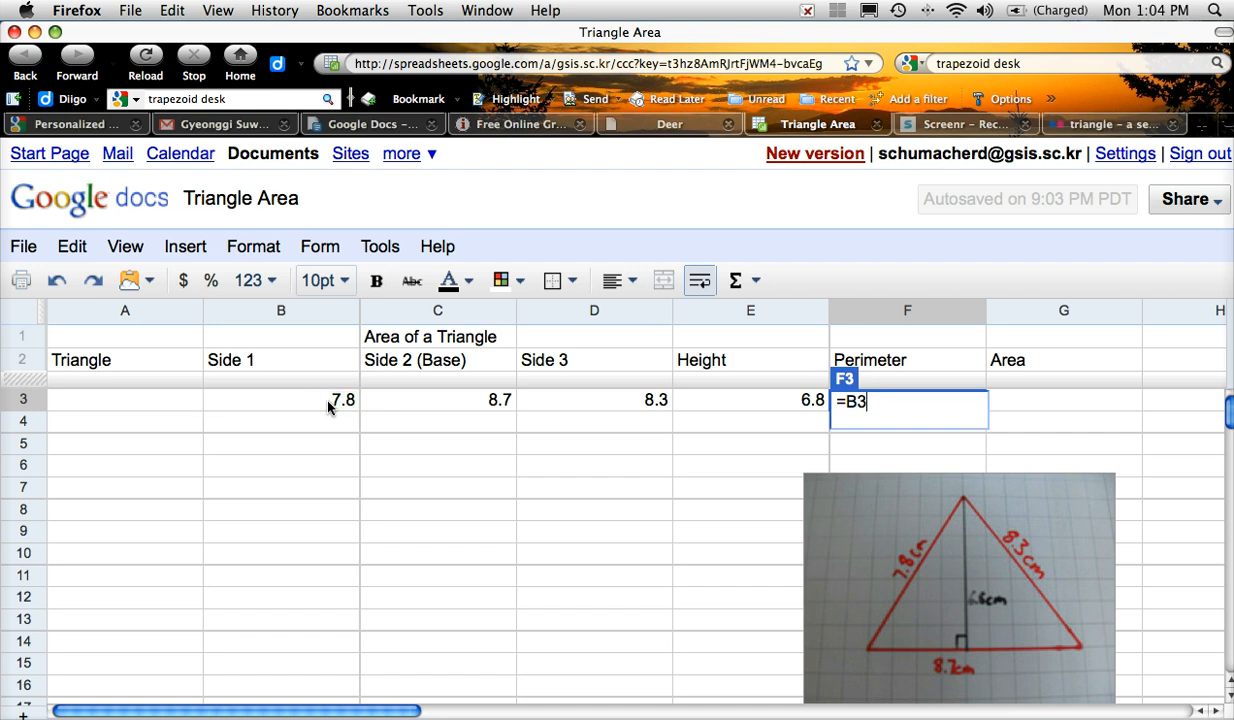
{"action": "type", "text": "+"}
{"action": "left_click", "coordinate": [419, 402]}
{"action": "type", "text": "+"}
{"action": "left_click", "coordinate": [562, 402]}
{"action": "key", "text": "Return"}
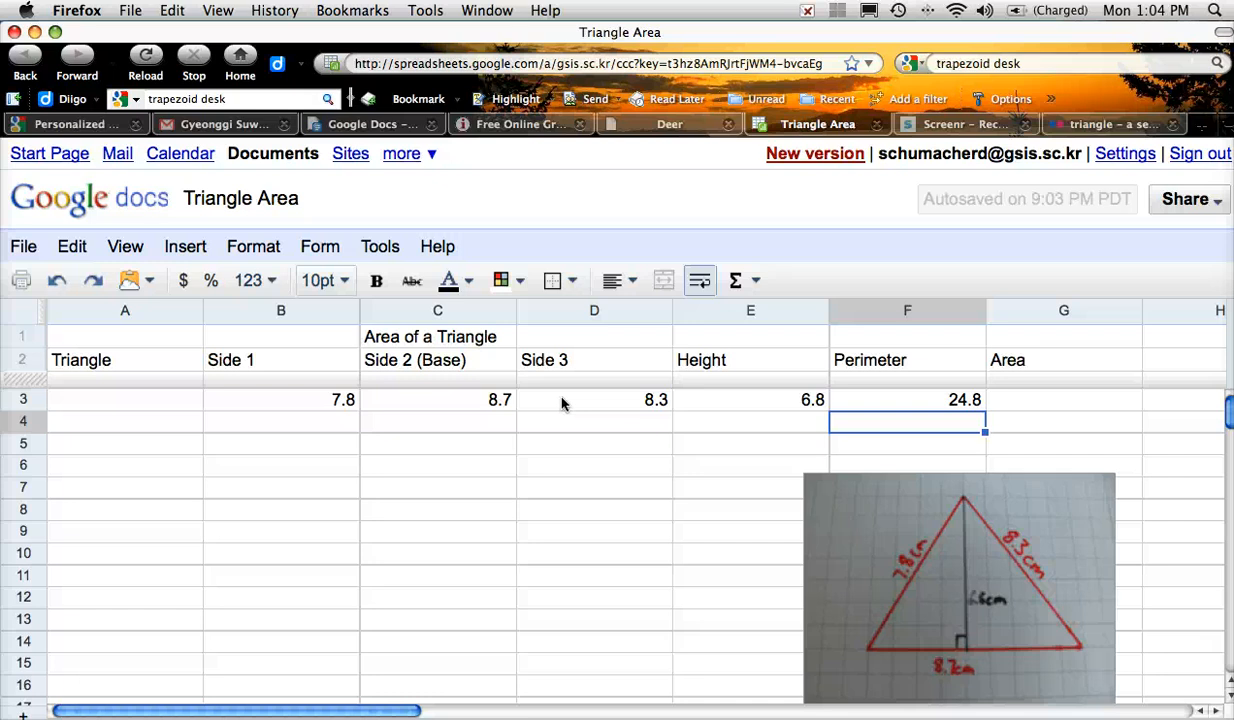
Step: Enter =0.5*C3*E3 in G3 so the area shows 29.58
{"action": "left_click", "coordinate": [997, 401]}
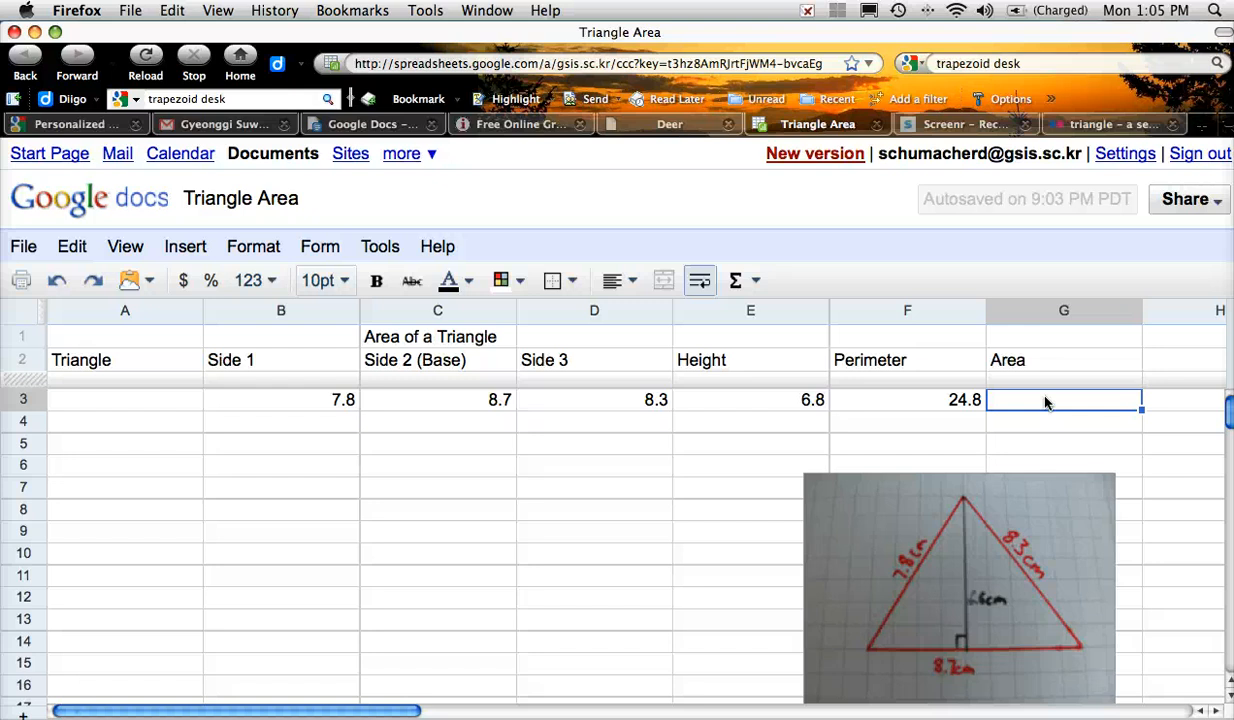
{"action": "type", "text": "="}
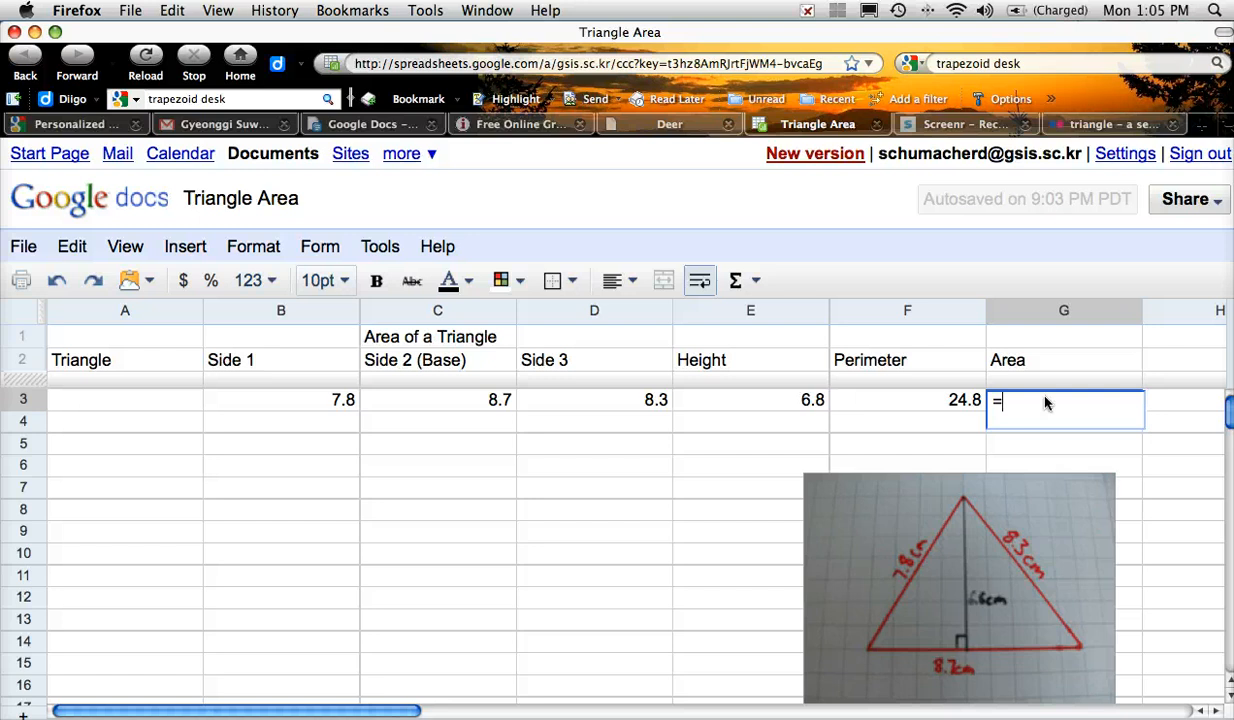
{"action": "type", "text": "0.5"}
{"action": "type", "text": "*"}
{"action": "left_click", "coordinate": [476, 404]}
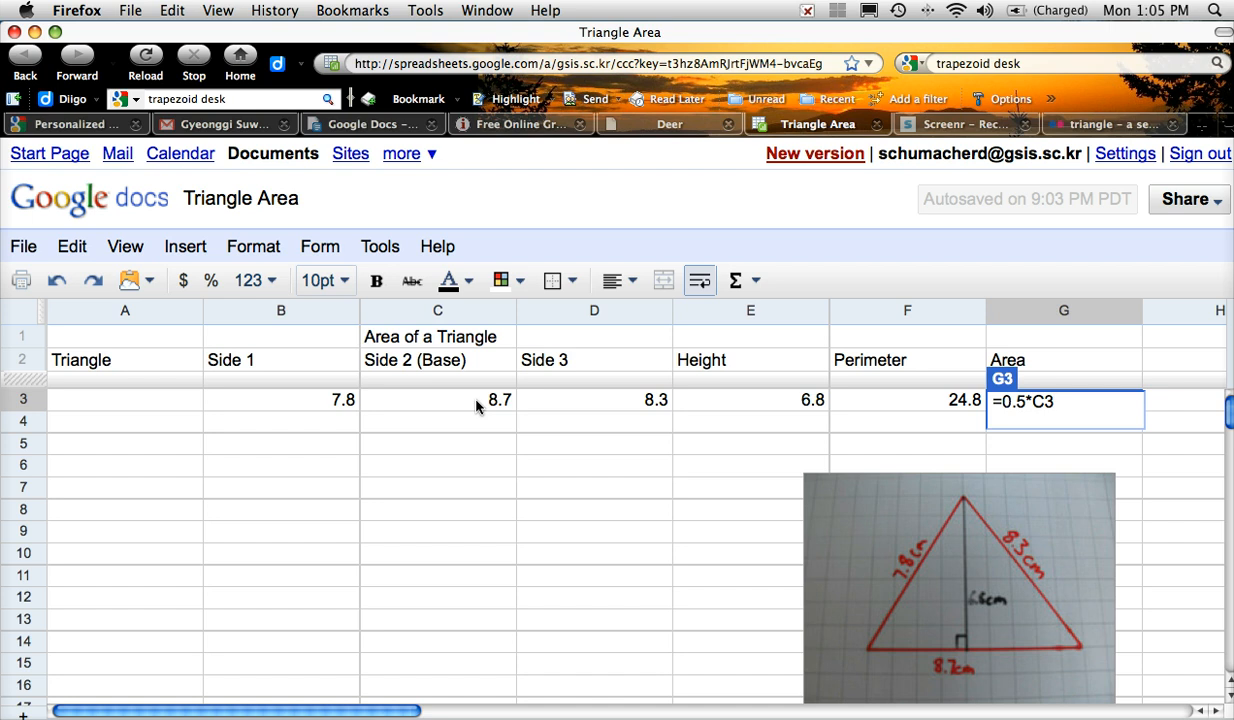
{"action": "type", "text": "*"}
{"action": "left_click", "coordinate": [767, 405]}
{"action": "key", "text": "Return"}
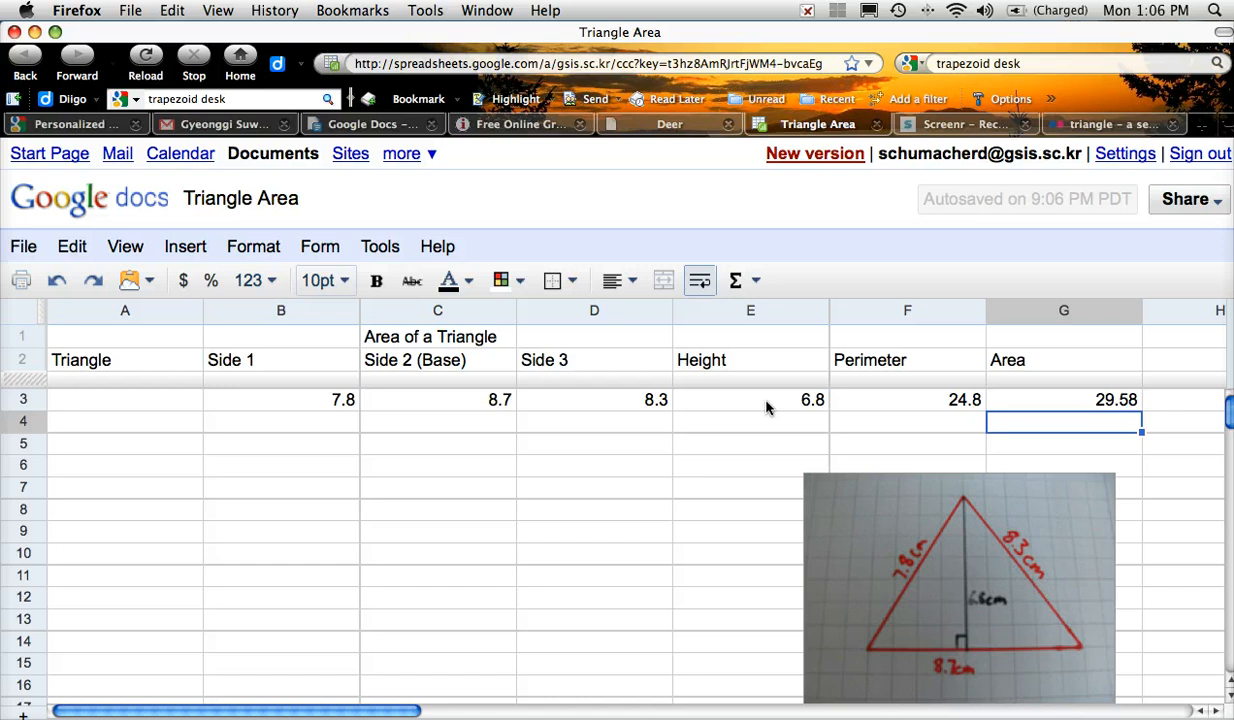
Step: Fill the G3 area formula down into G4 and G5, then select G4
{"action": "left_click", "coordinate": [1022, 405]}
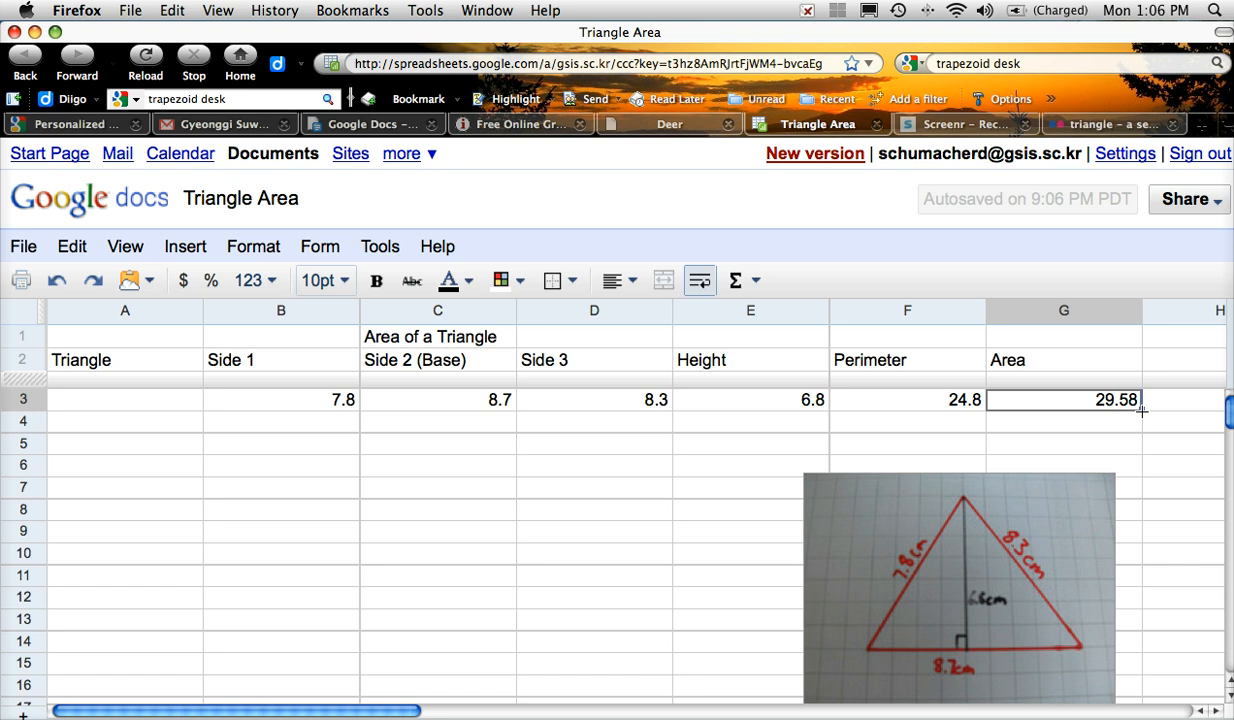
{"action": "left_click_drag", "start_coordinate": [1141, 409], "coordinate": [1141, 443]}
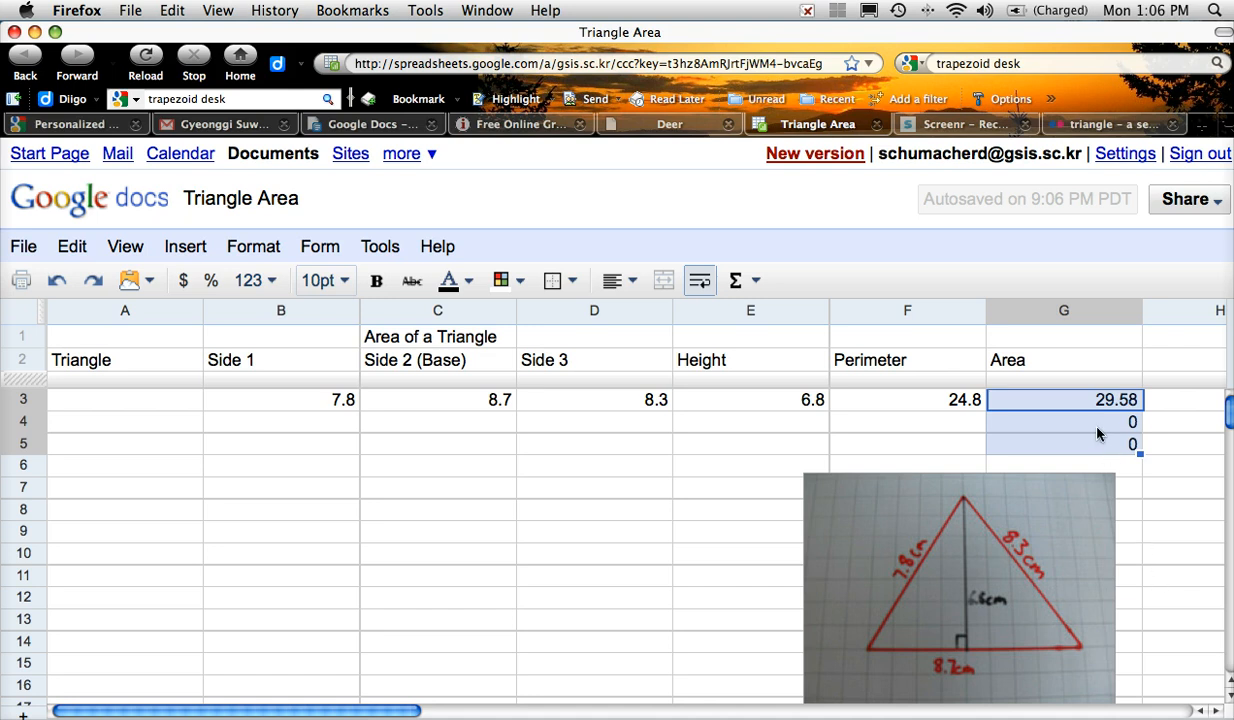
{"action": "left_click", "coordinate": [1097, 430]}
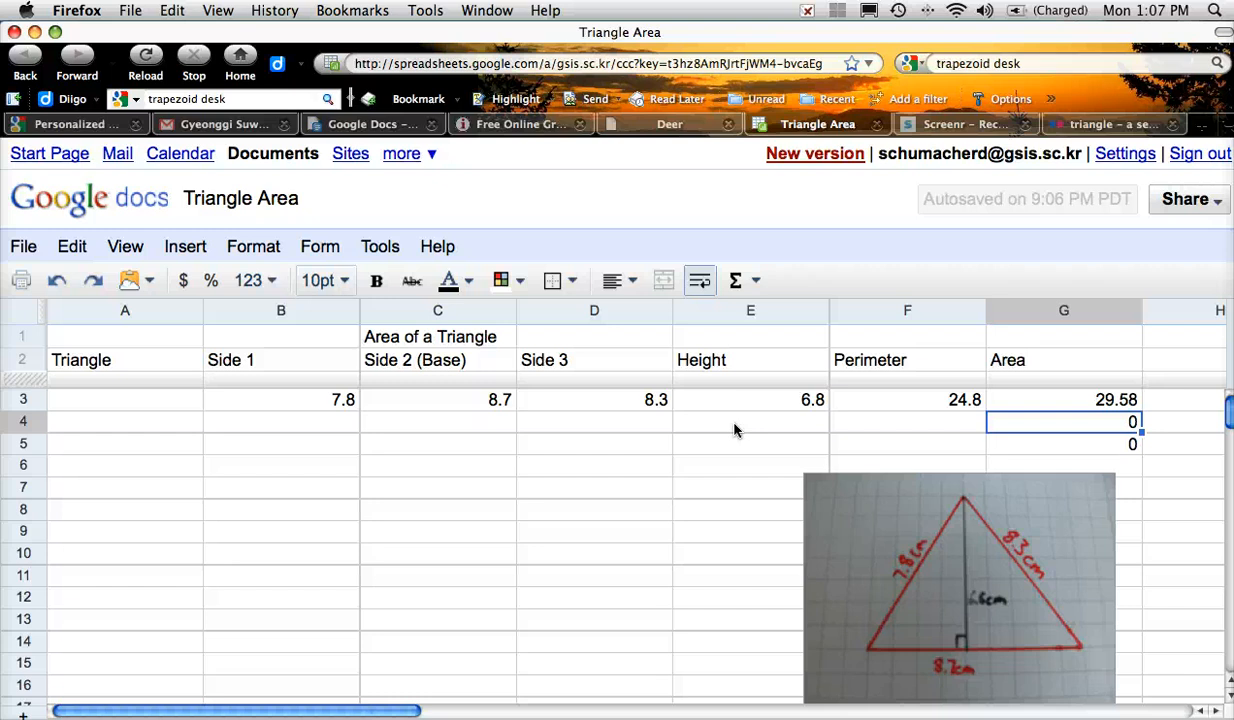
Step: Enter base 45 in C4 and height 12 in E4 for the second triangle
{"action": "left_click", "coordinate": [292, 428]}
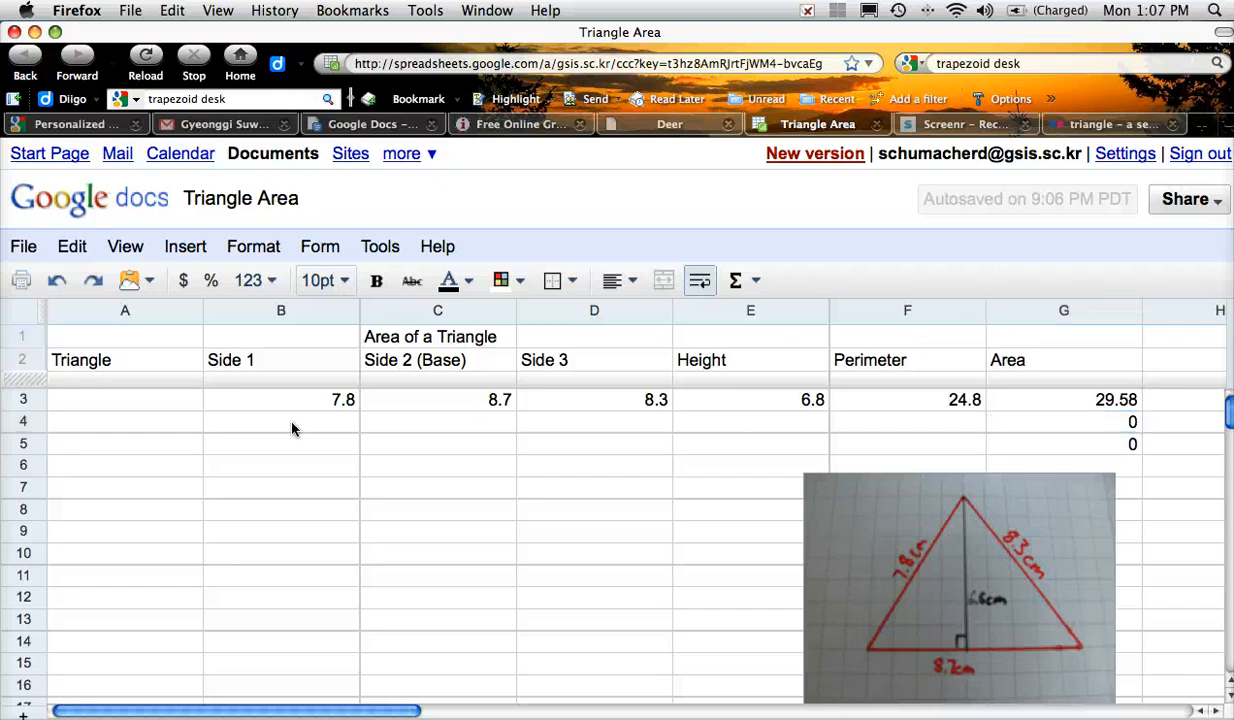
{"action": "left_click", "coordinate": [405, 429]}
{"action": "type", "text": "5"}
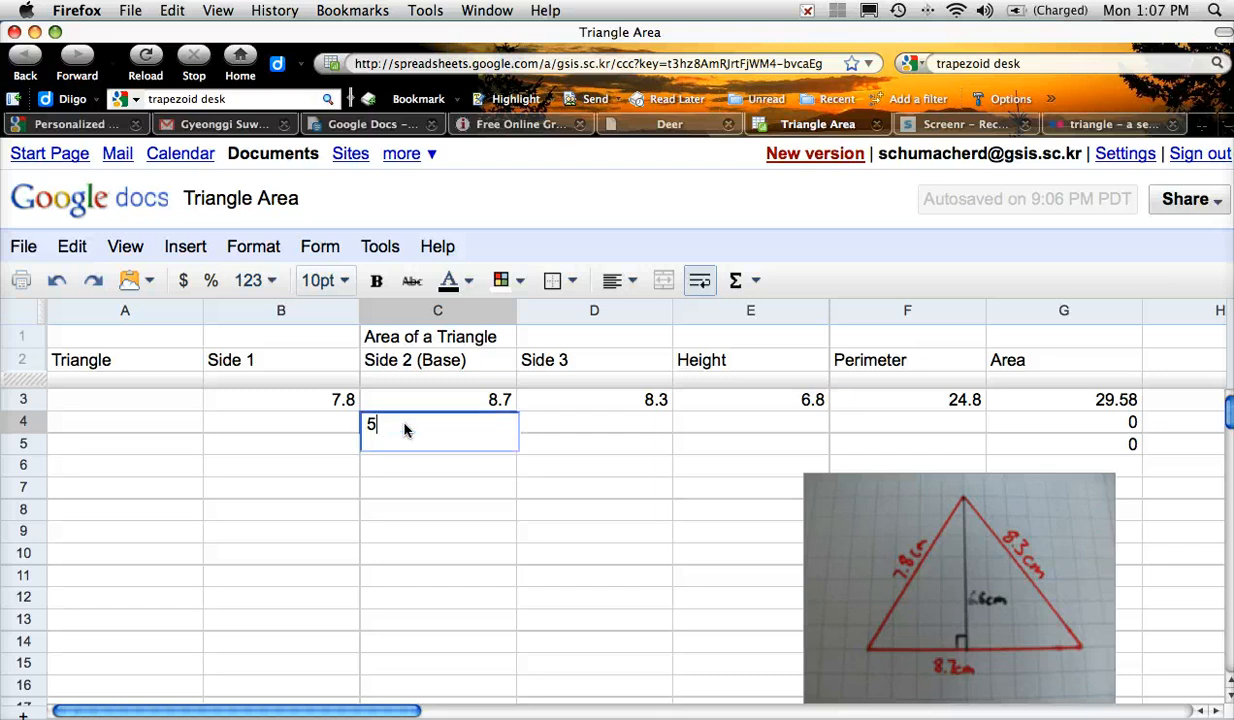
{"action": "key", "text": "BackSpace"}
{"action": "type", "text": "45"}
{"action": "left_click", "coordinate": [687, 422]}
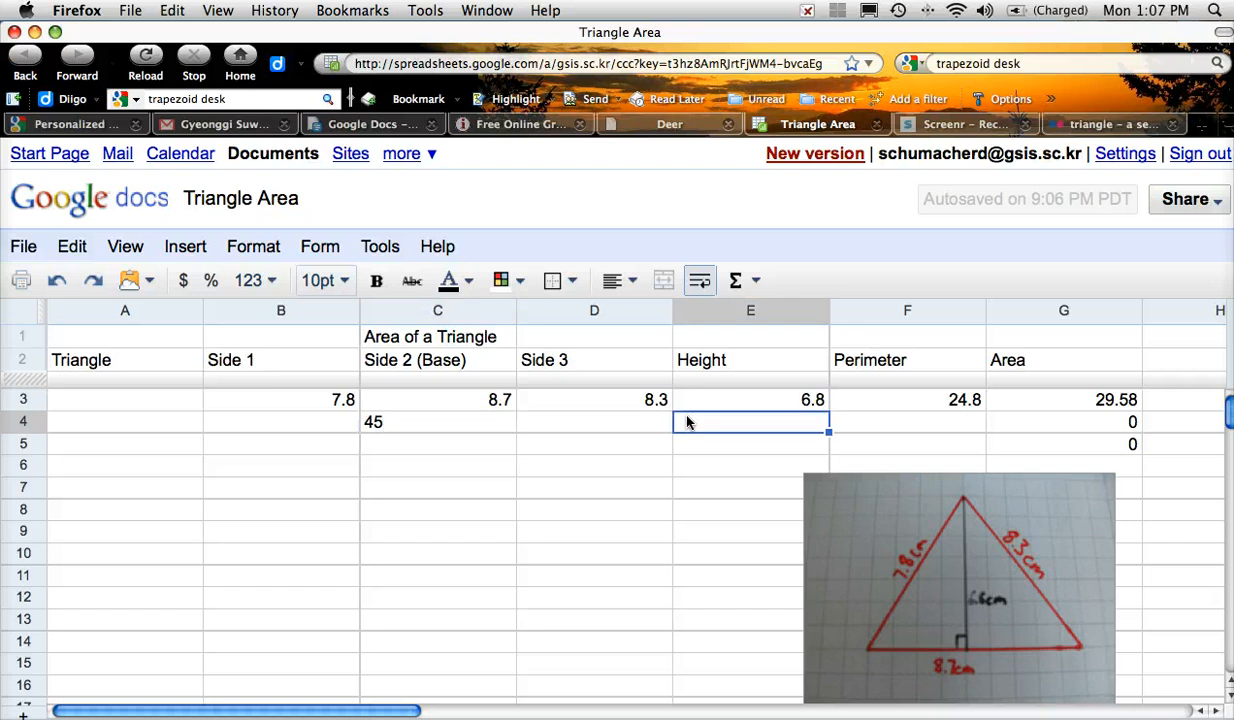
{"action": "type", "text": "18"}
{"action": "key", "text": "Return"}
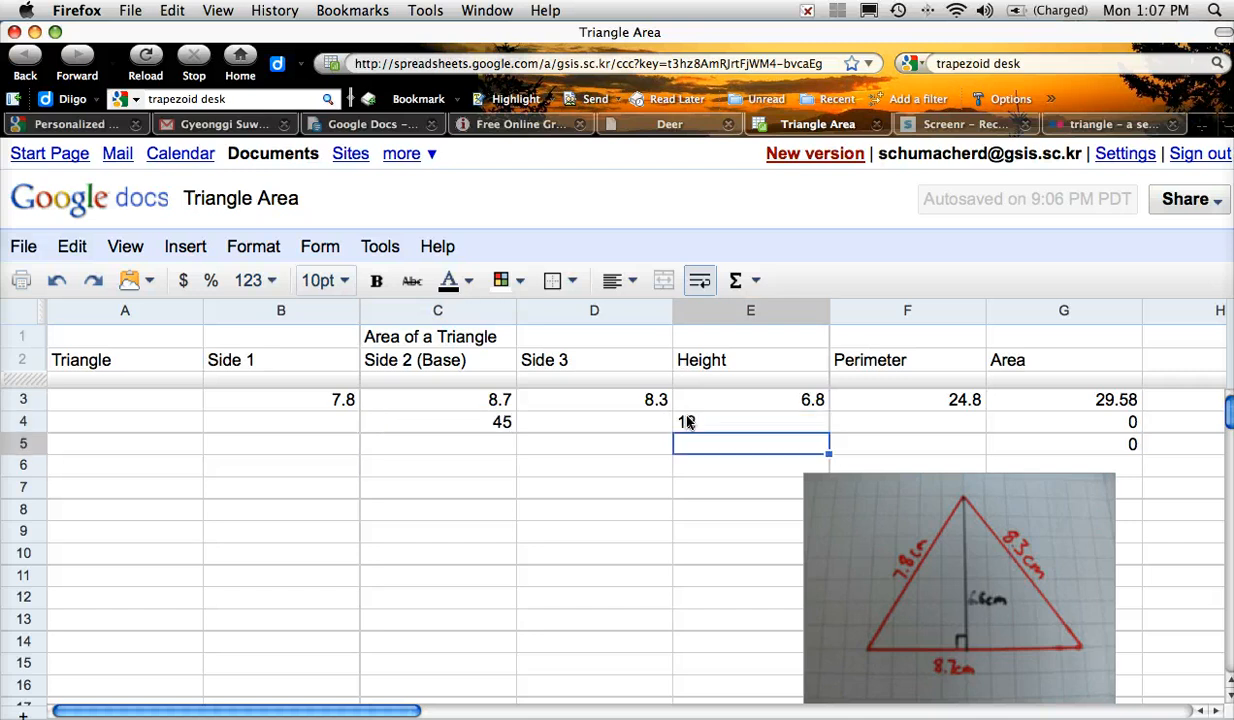